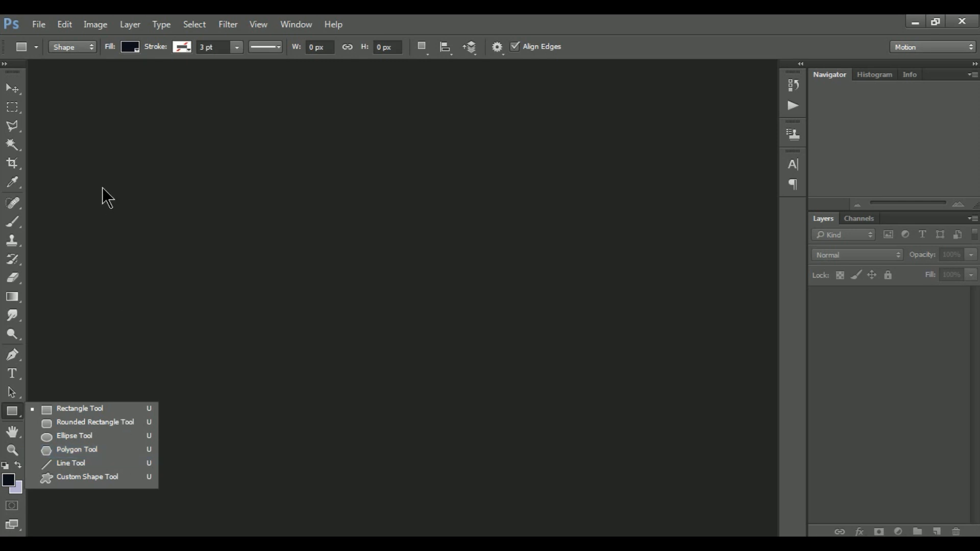
Create a new 566 × 372 pixel RGB document with a white background
left_click(40, 28)
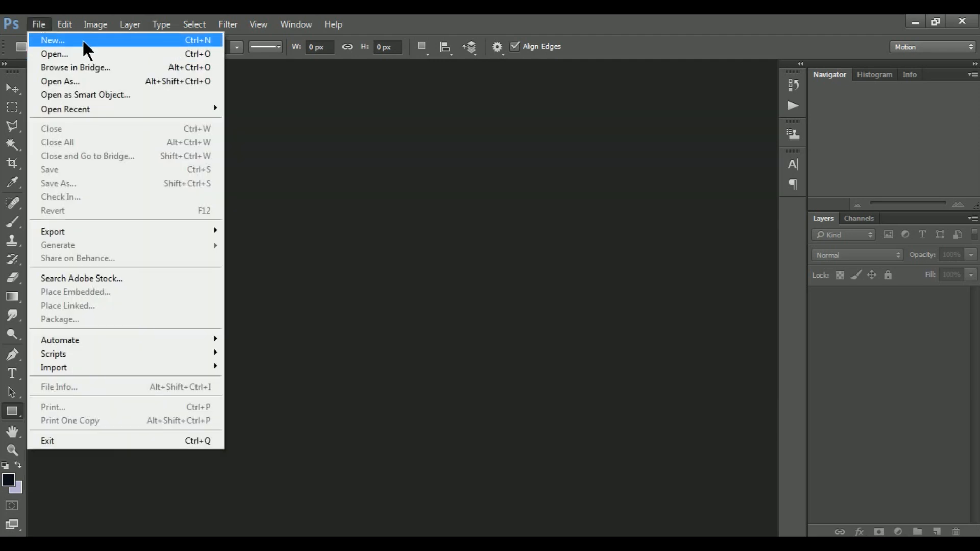
left_click(85, 42)
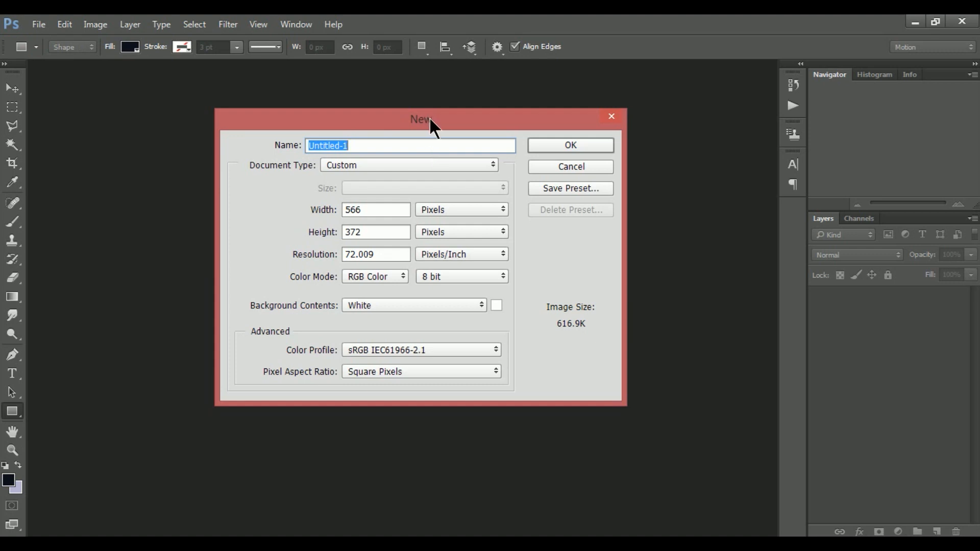
left_click(572, 146)
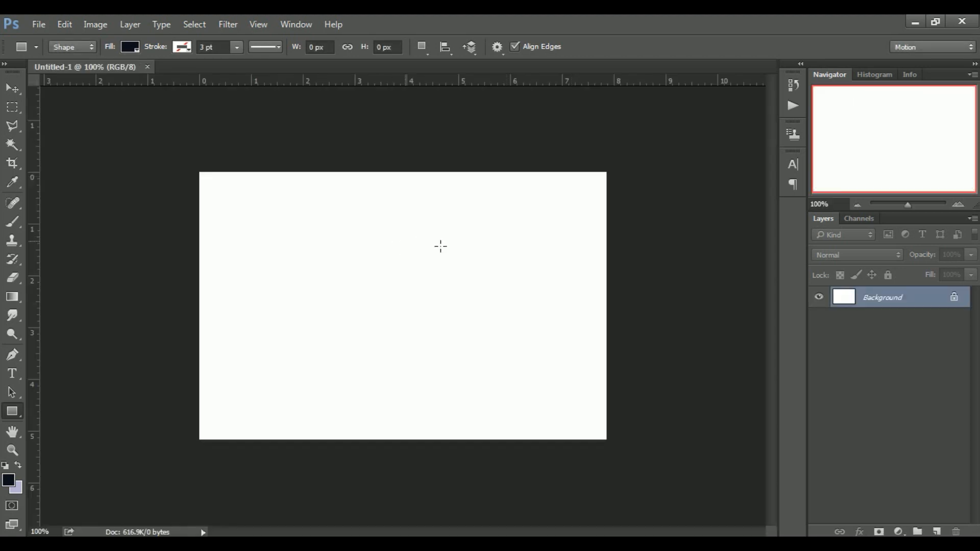
Activate the Polygon tool from the shape tool group
left_click(21, 92)
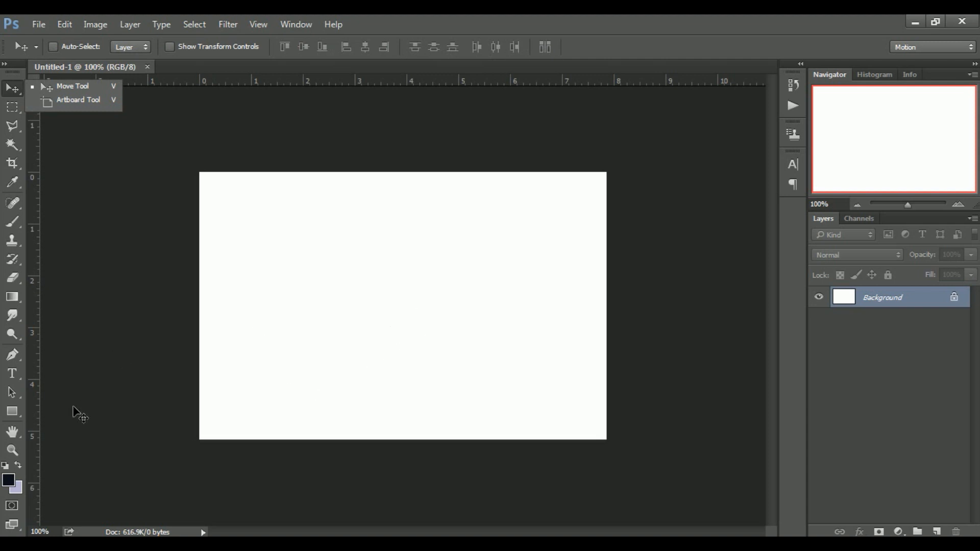
left_click(9, 408)
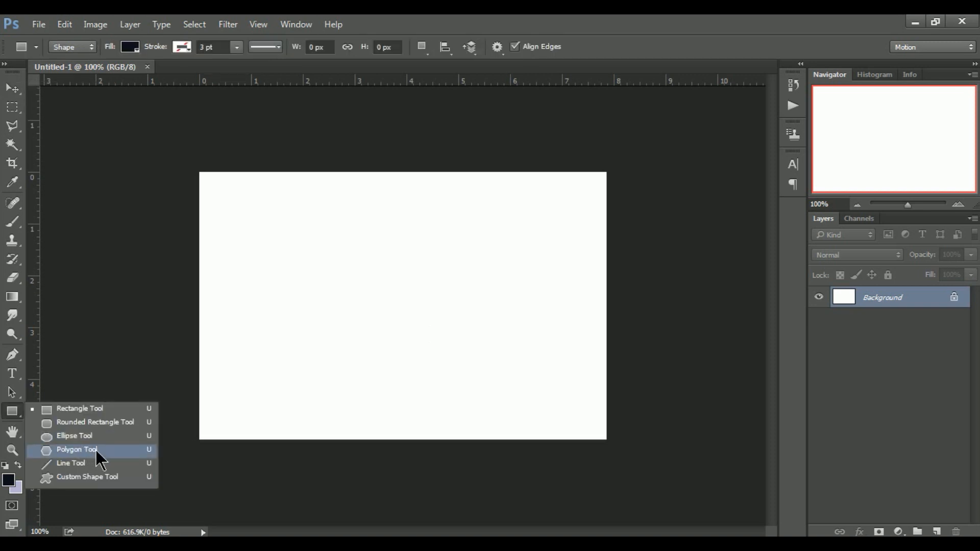
left_click(96, 450)
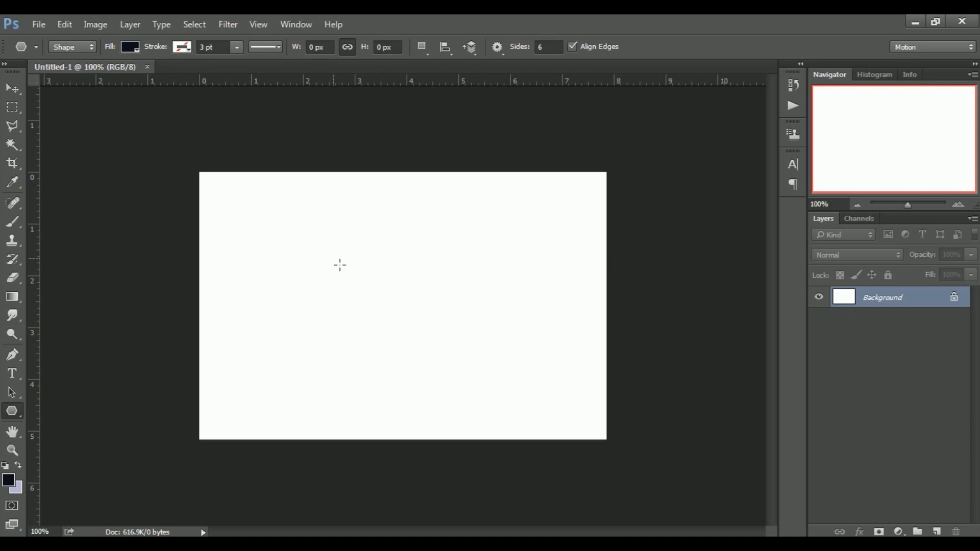
Examine the Polygon tool's drawing mode, fill, stroke colour, stroke width, line style, path operation, alignment and arrangement options
left_click(93, 48)
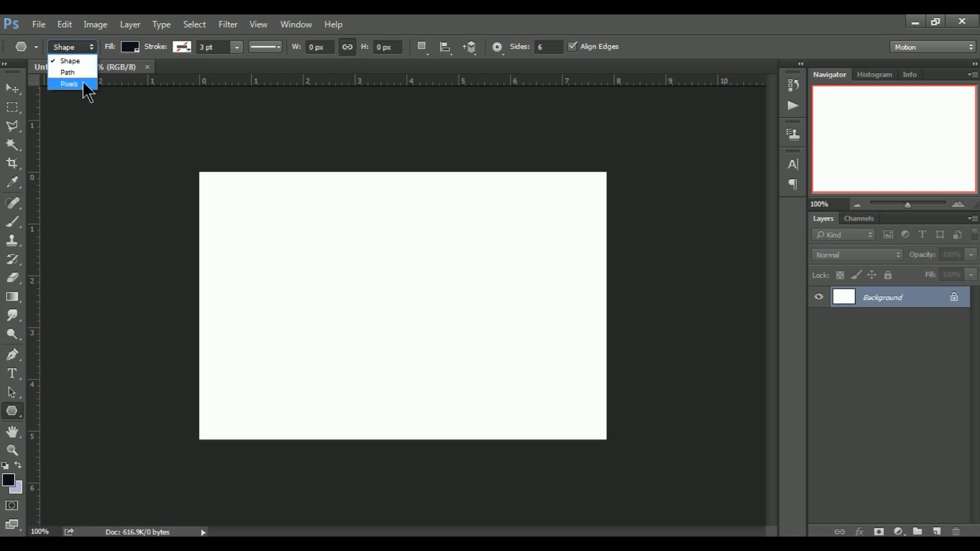
left_click(129, 49)
left_click(129, 48)
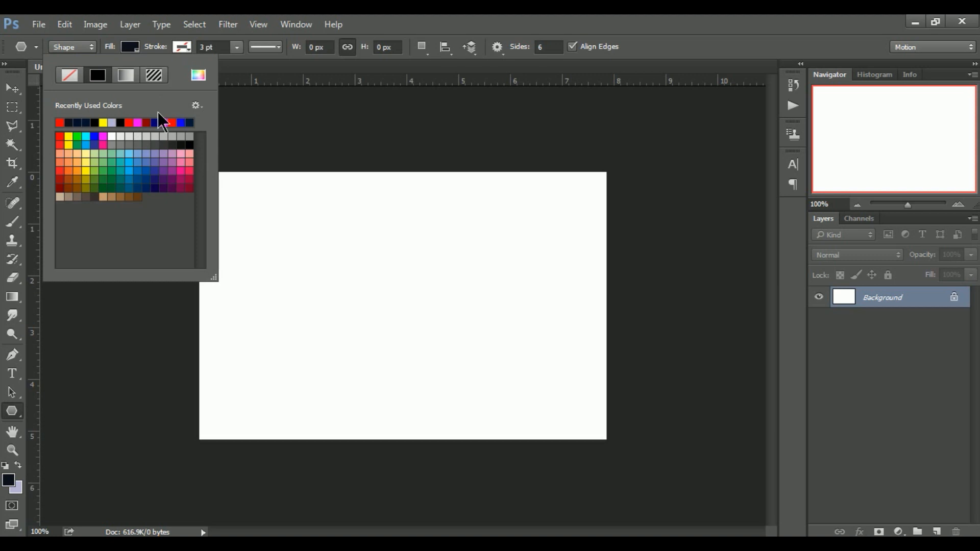
left_click(173, 48)
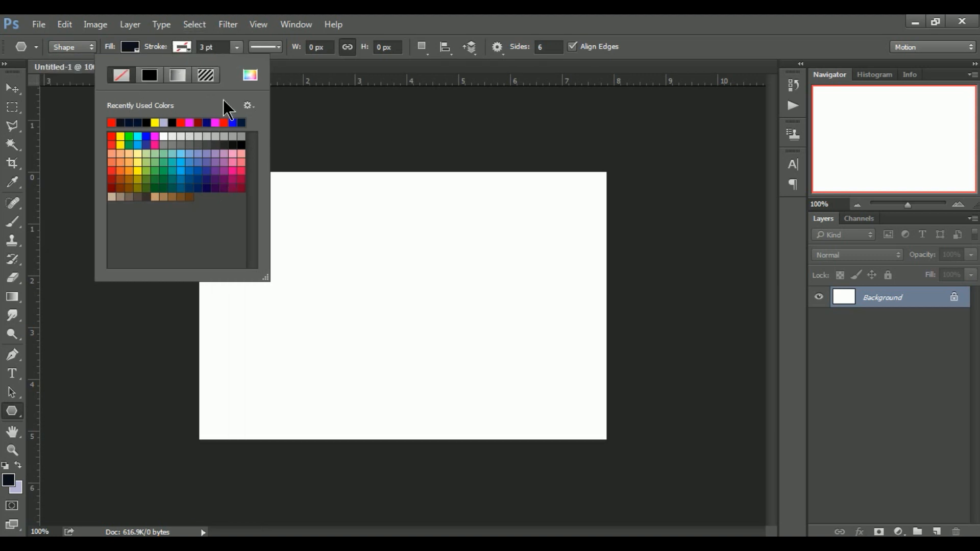
left_click(236, 48)
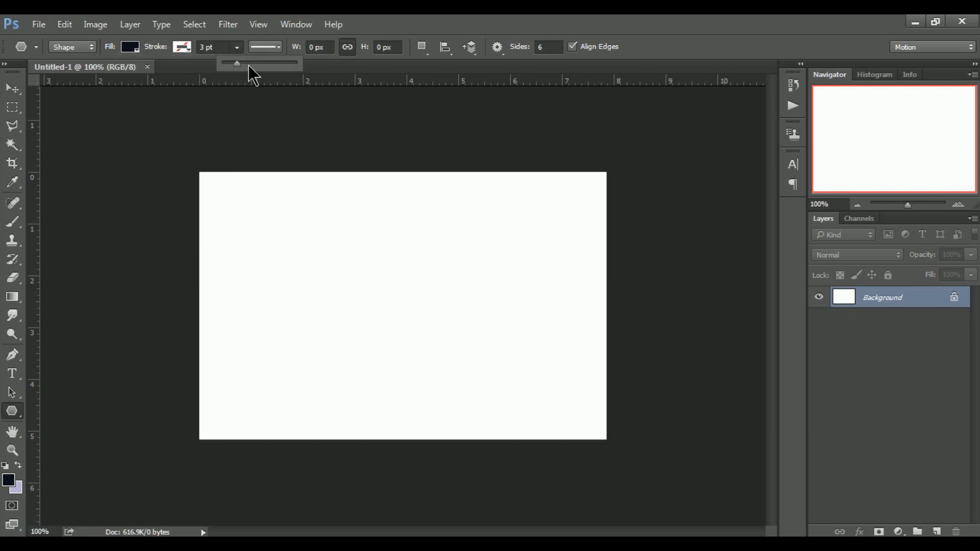
left_click(277, 48)
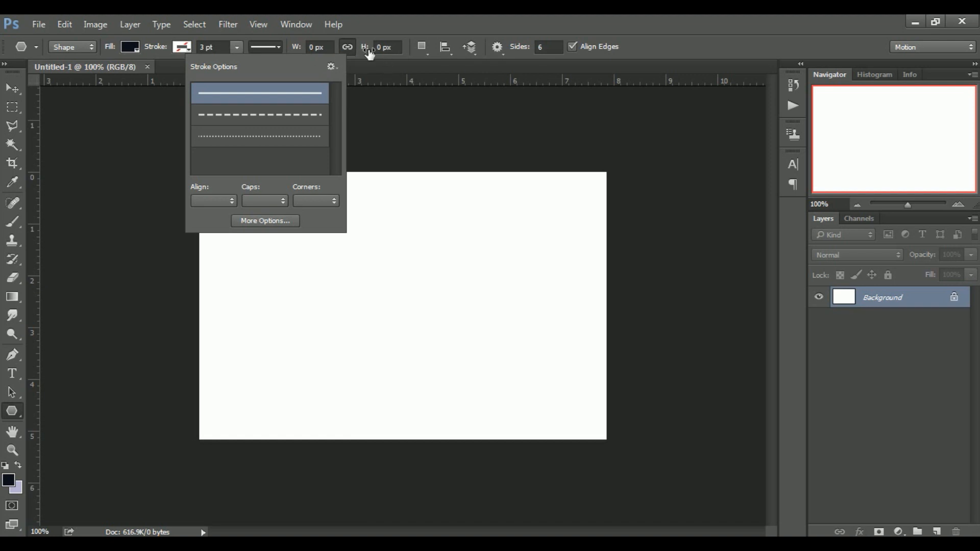
left_click(427, 48)
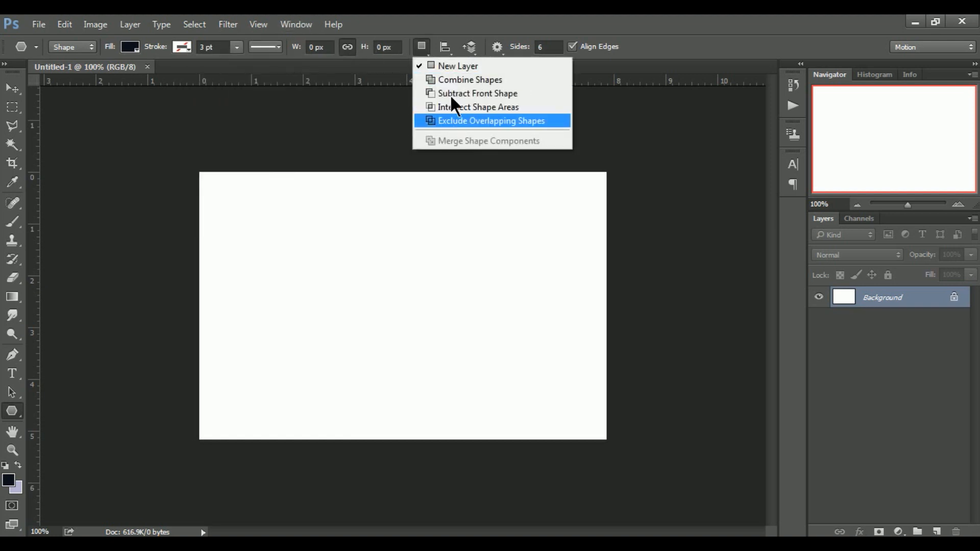
left_click(446, 47)
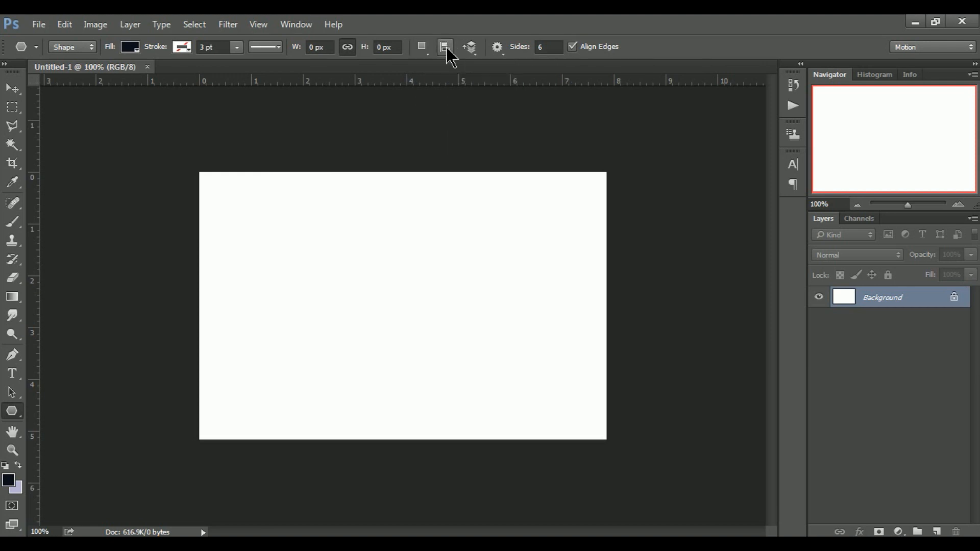
left_click(446, 47)
left_click(469, 47)
Draw a six-sided polygon about 157 × 162 px and move it to the upper-left area of the canvas
left_click_drag(339, 262, 391, 308)
left_click(12, 88)
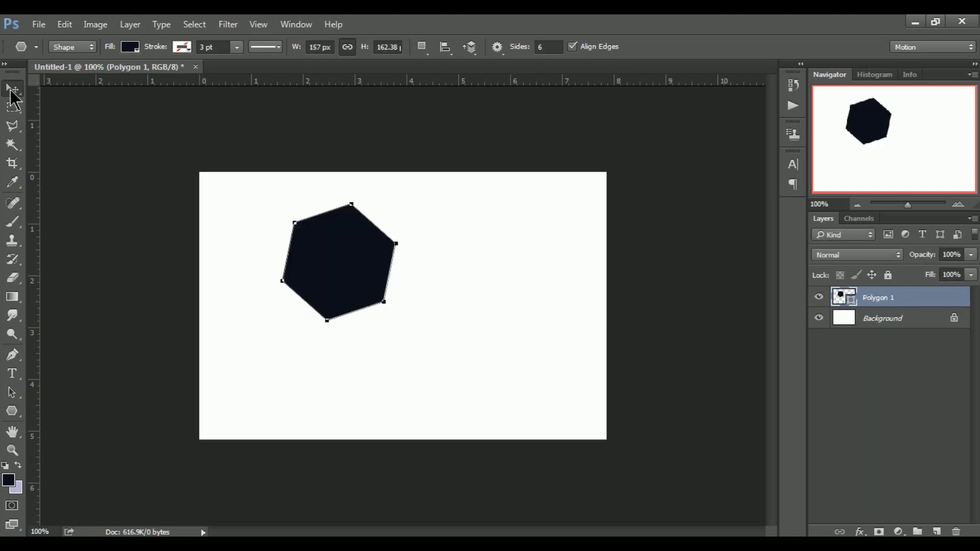
left_click_drag(337, 269, 402, 308)
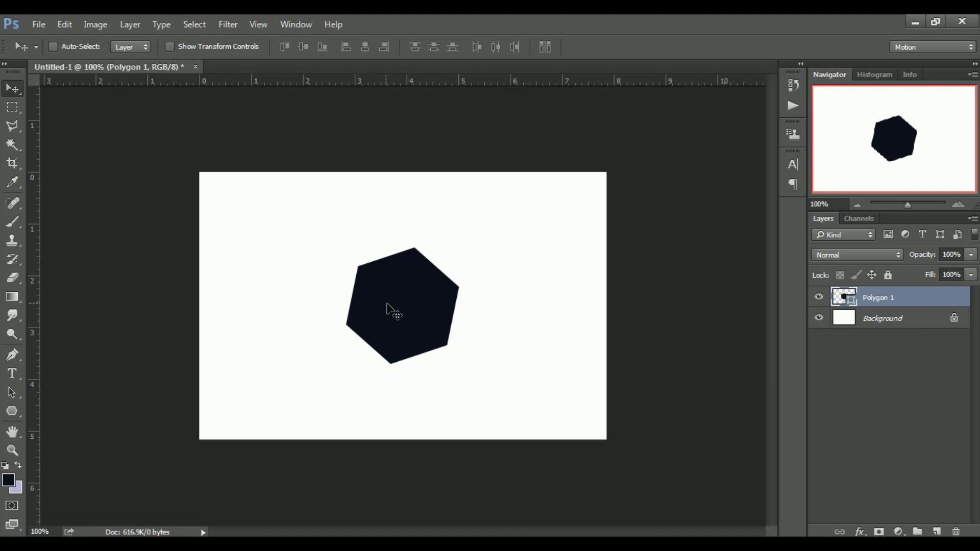
left_click_drag(389, 308, 299, 267)
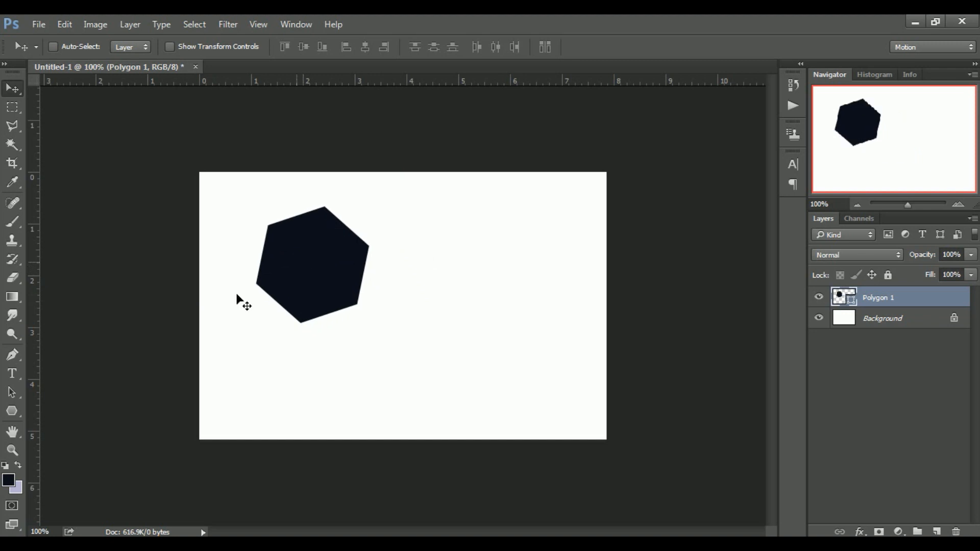
Set the polygon sides to 5 and draw a pentagon about 131 × 129 px to the right of the hexagon
left_click(17, 408)
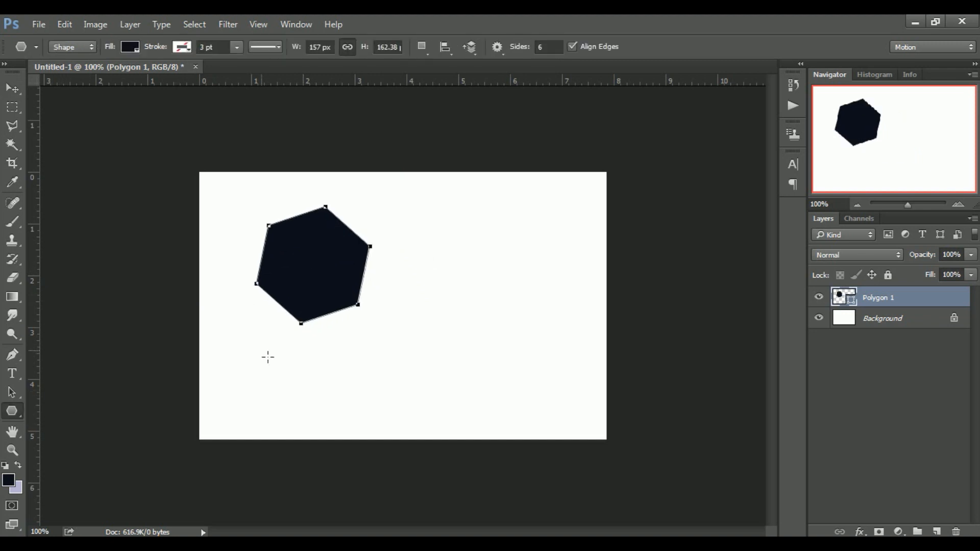
left_click(564, 51)
key("BackSpace")
type("5")
left_click_drag(415, 287, 455, 332)
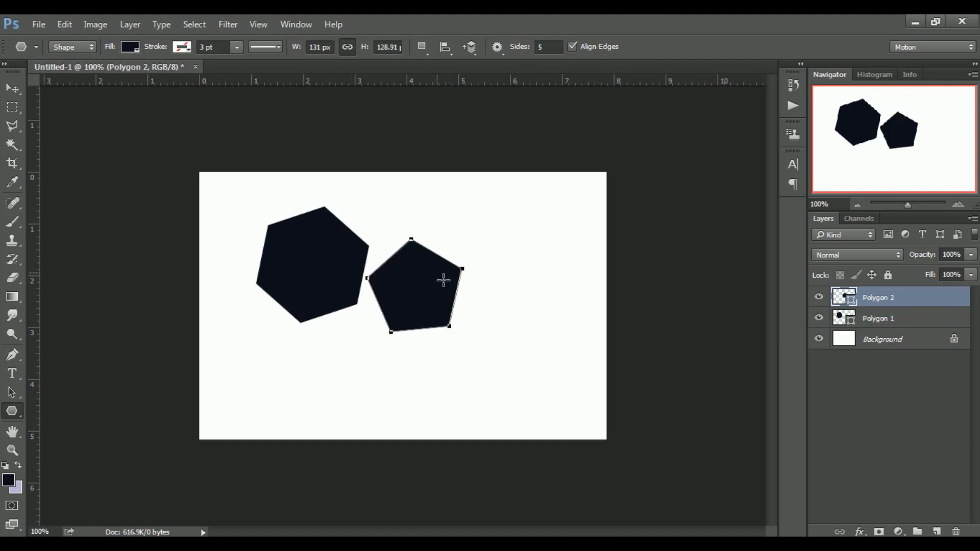
Set the polygon sides to 12 and draw a shape about 95 × 96 px to the right of the pentagon
left_click(561, 49)
type("12")
left_click_drag(502, 257, 529, 282)
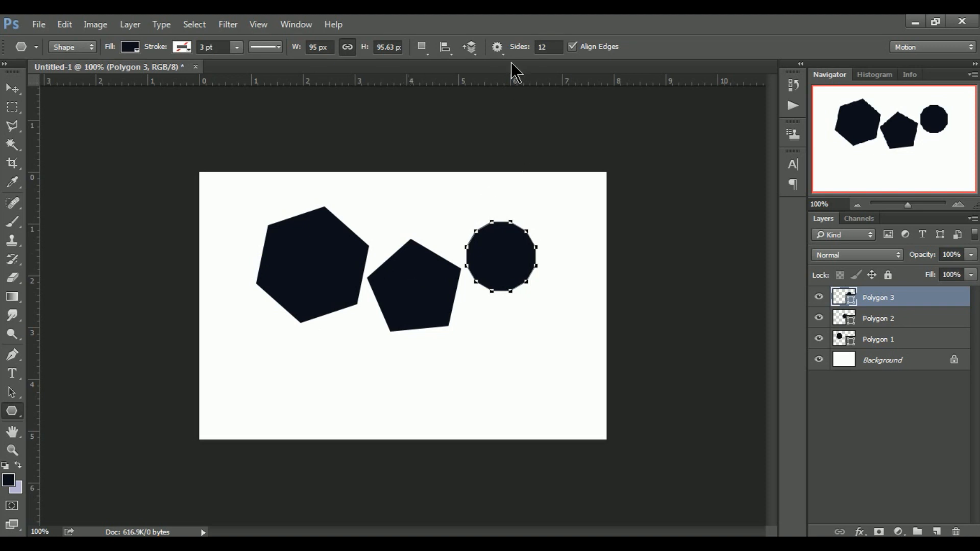
Enable the Star option and draw a 12-point star about 134 px wide below the hexagon
left_click(498, 54)
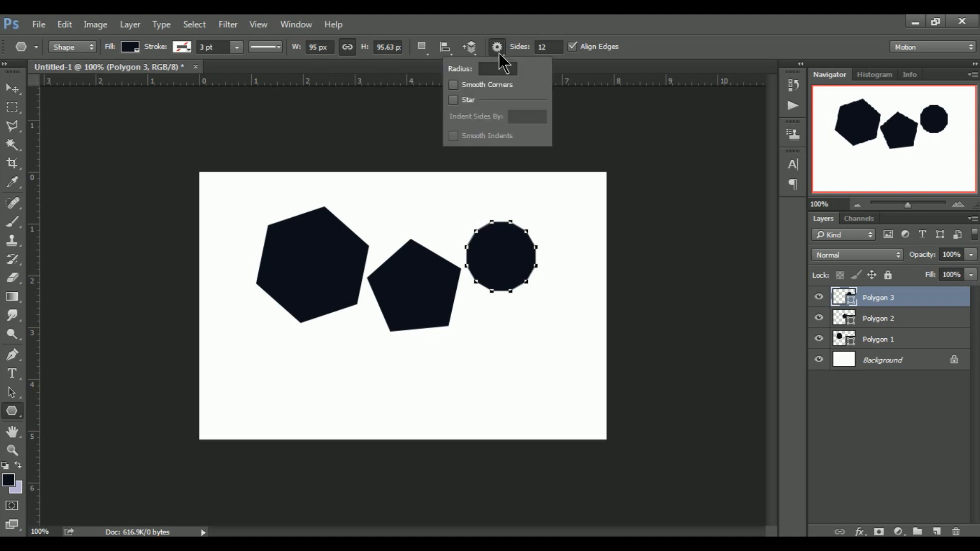
left_click(454, 100)
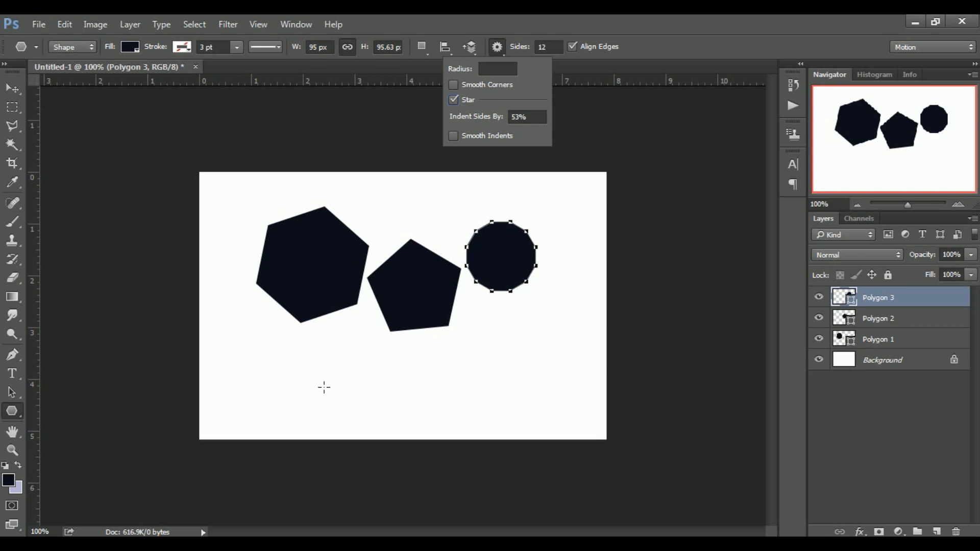
left_click(312, 366)
left_click_drag(312, 366, 270, 392)
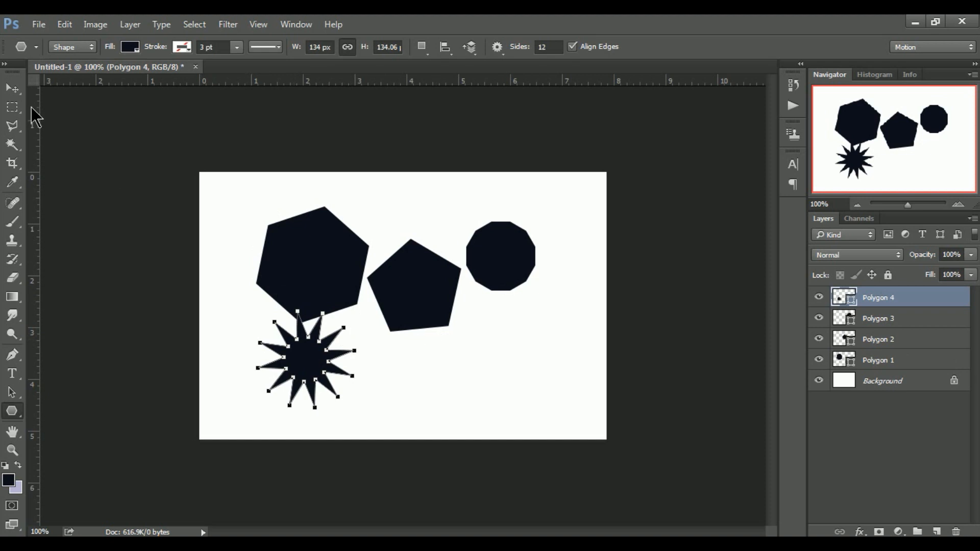
Move the hexagon toward the canvas's upper-left corner and nudge the 12-point star slightly so the two shapes are separate
left_click(12, 88)
left_click(321, 292, "ctrl")
left_click_drag(322, 292, 263, 251)
left_click_drag(336, 365, 338, 360)
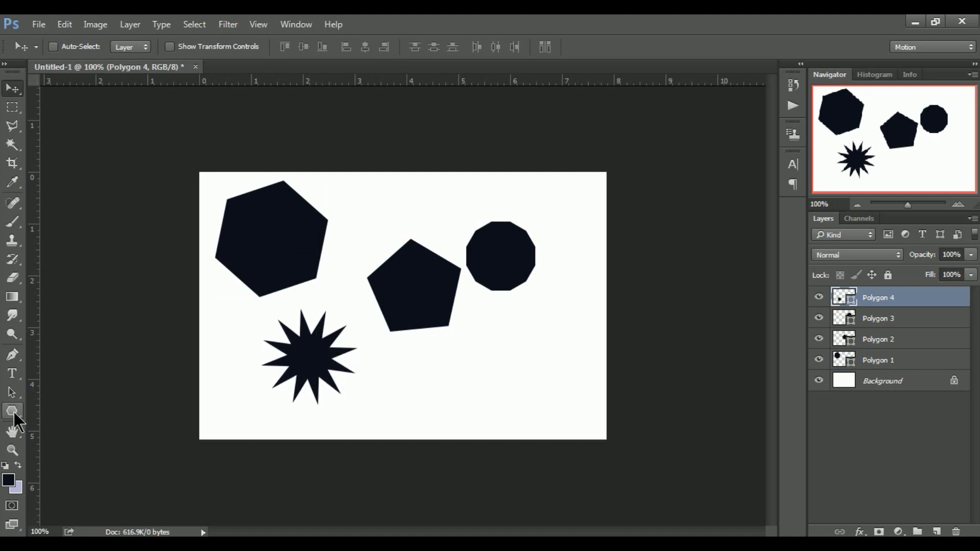
Set the number of sides to 15 and draw a star about 106 px wide below the pentagon
left_click(13, 411)
left_click(559, 53)
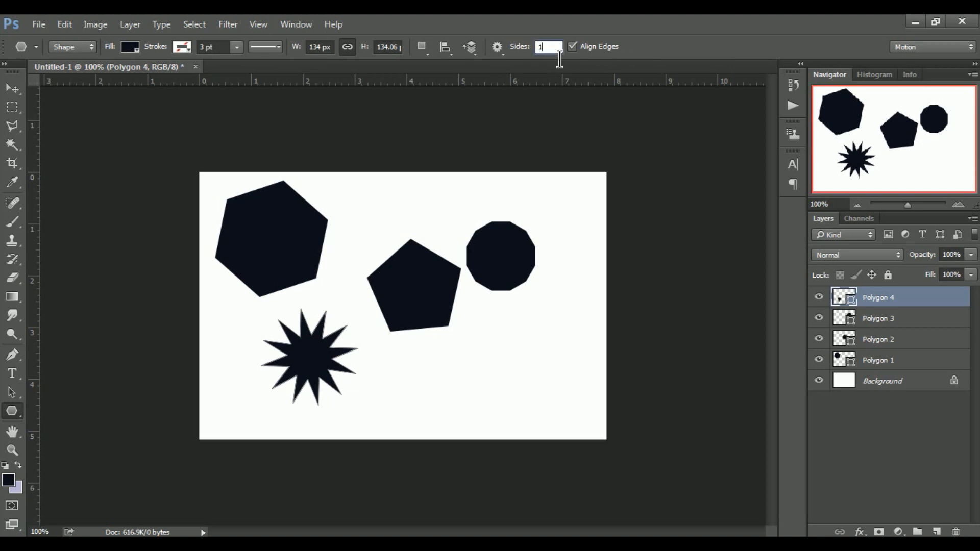
type("5")
key("Return")
left_click_drag(445, 361, 444, 405)
Set the number of sides to 5 and draw a star about 138 × 143 px below the 12-sided polygon
left_click(521, 49)
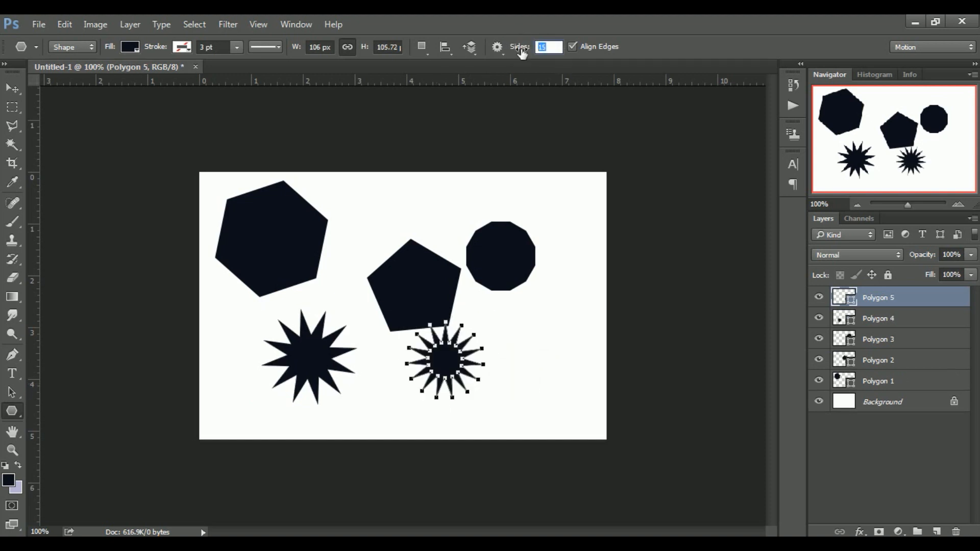
type("5")
left_click_drag(524, 327, 543, 384)
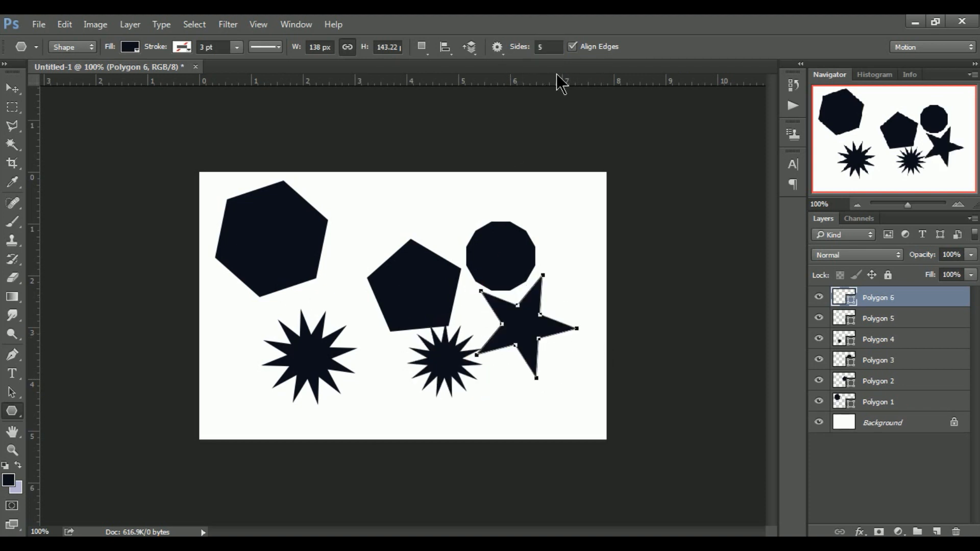
left_click(560, 50)
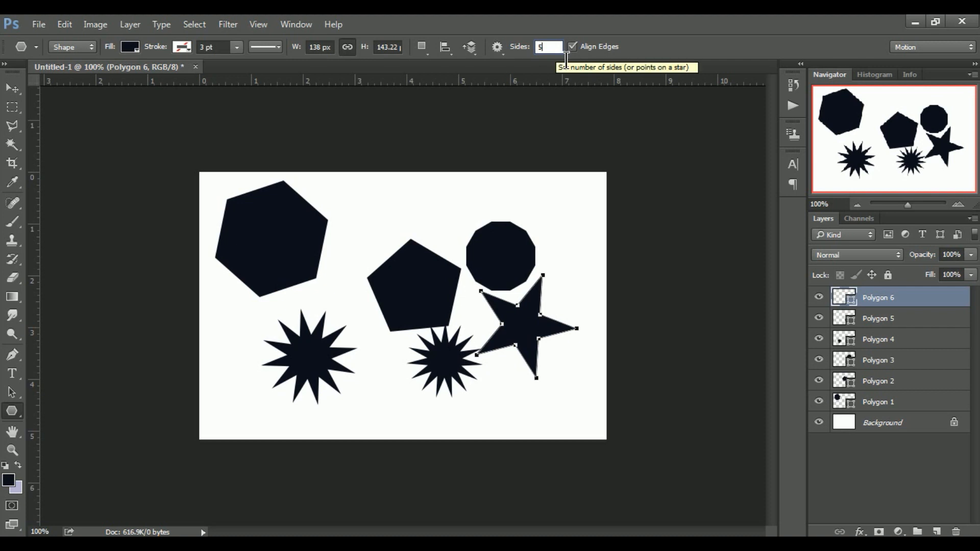
key("BackSpace")
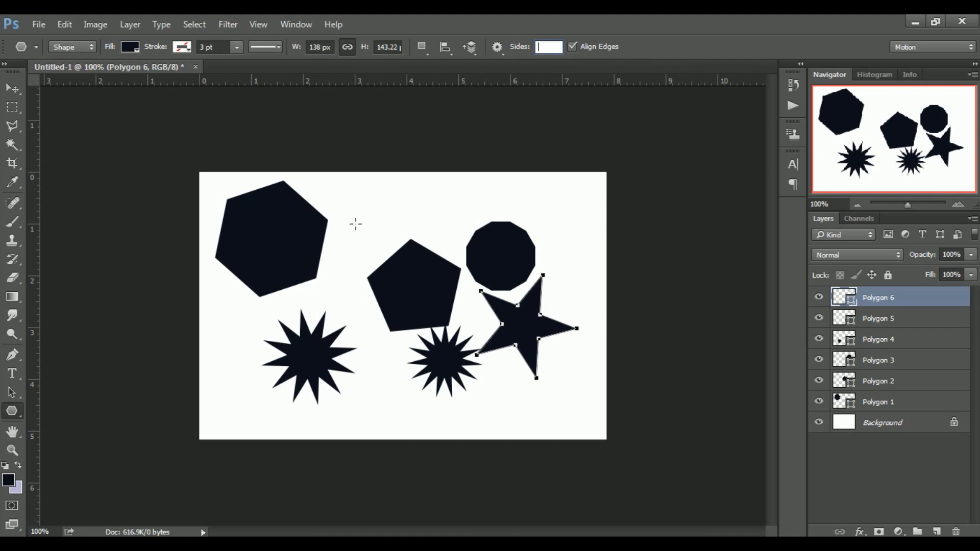
key("Return")
left_click(476, 231)
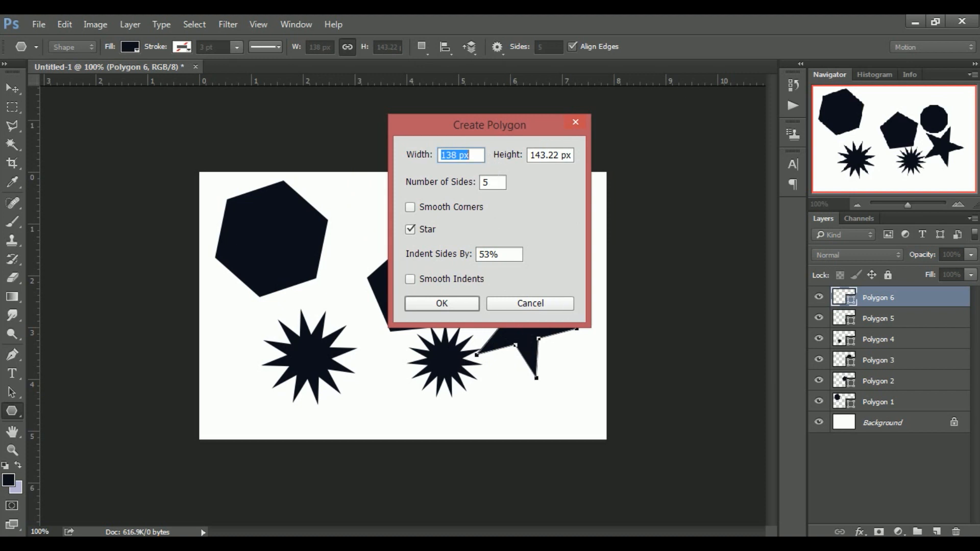
left_click(552, 302)
Set the number of sides to 6 and draw a star about 74 × 76 px above the pentagon
left_click(547, 50)
type("6")
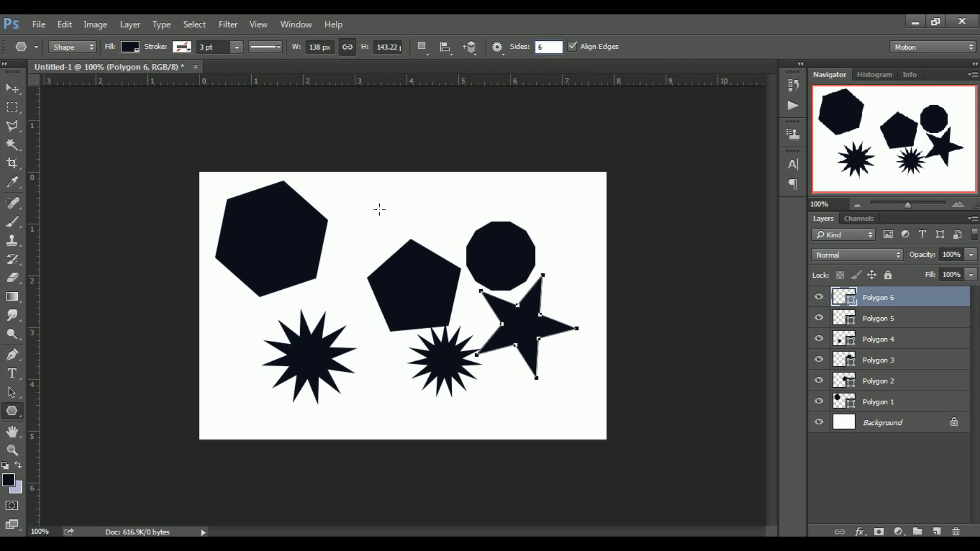
left_click_drag(374, 209, 402, 202)
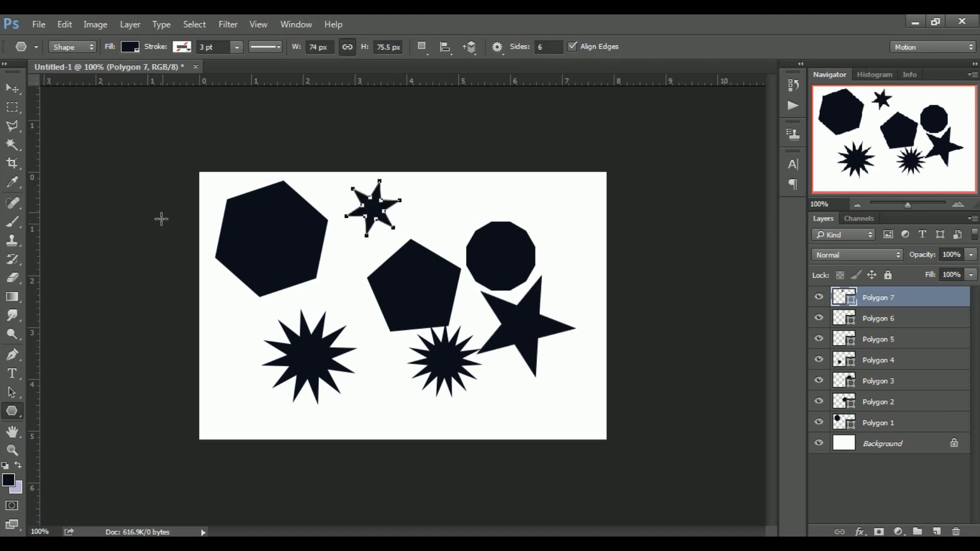
left_click(12, 88)
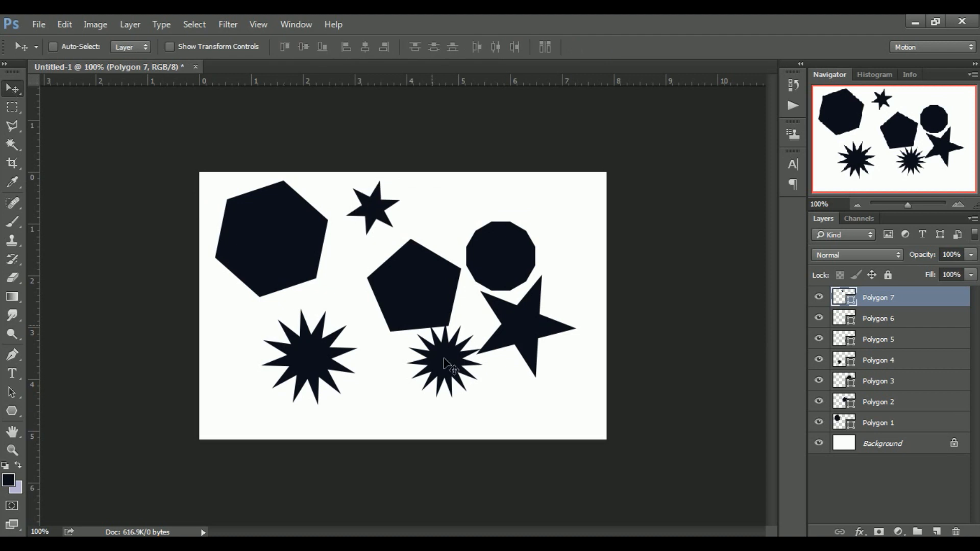